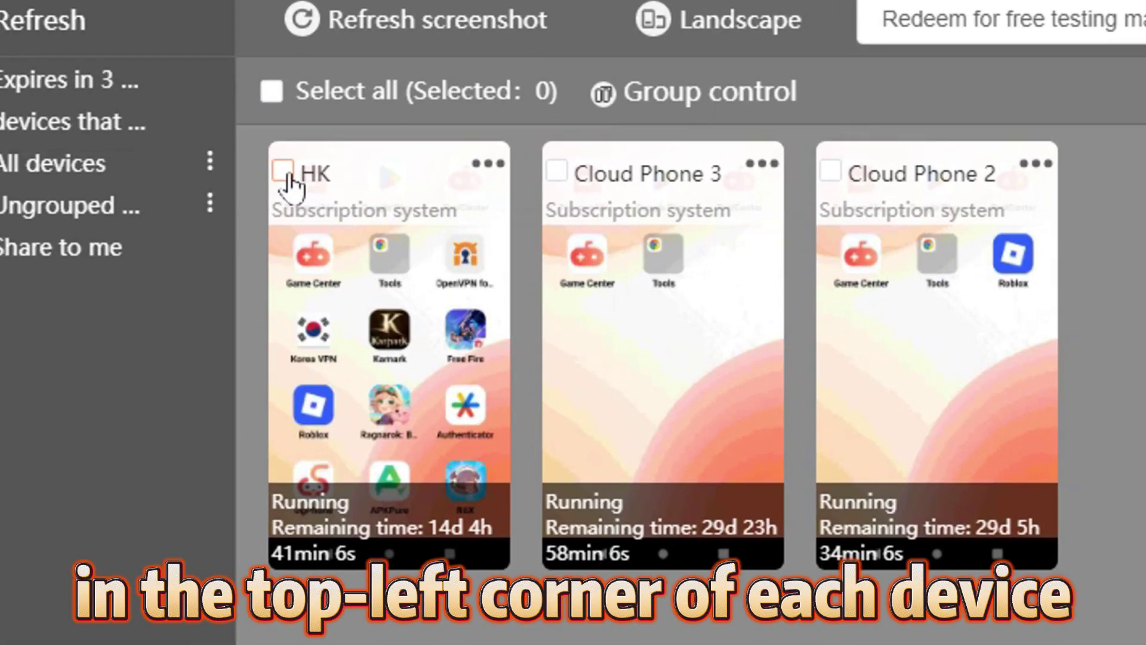
# Select the HK, Cloud Phone 3 and all cloud phones, then open the APK center menu
pyautogui.click(281, 167)
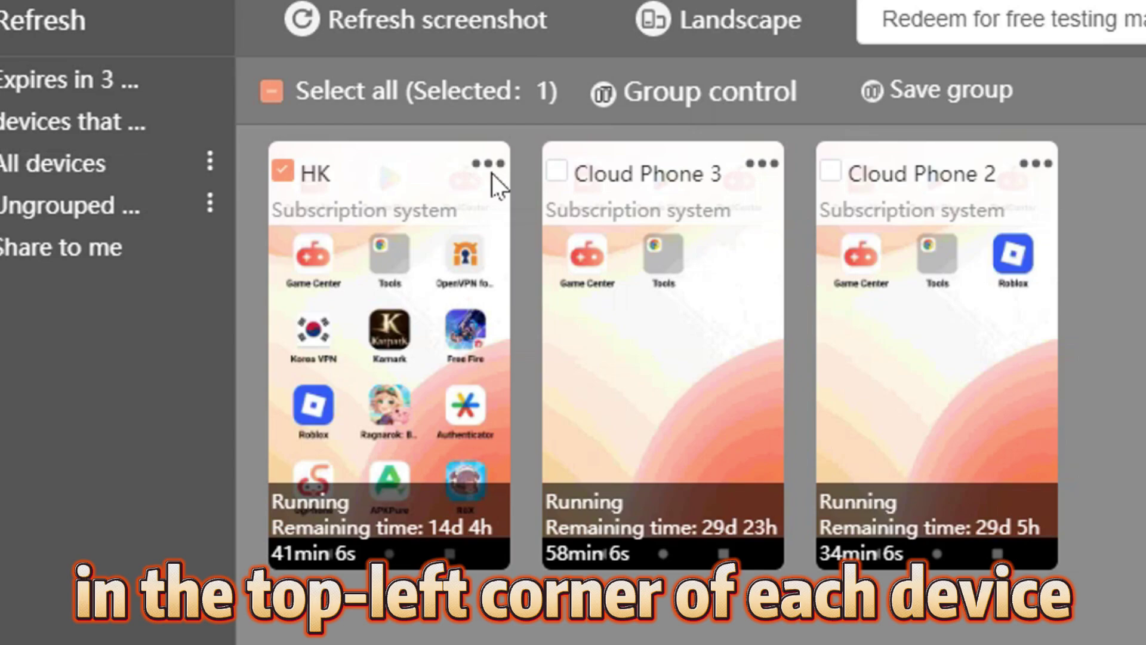
pyautogui.click(556, 170)
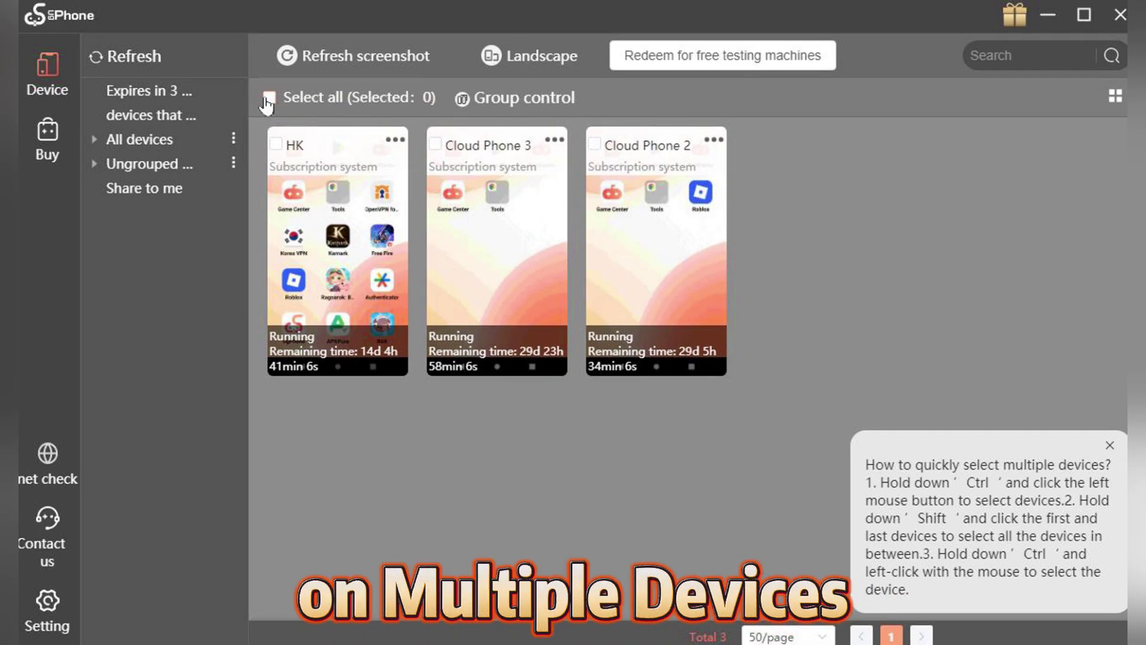
pyautogui.click(269, 98)
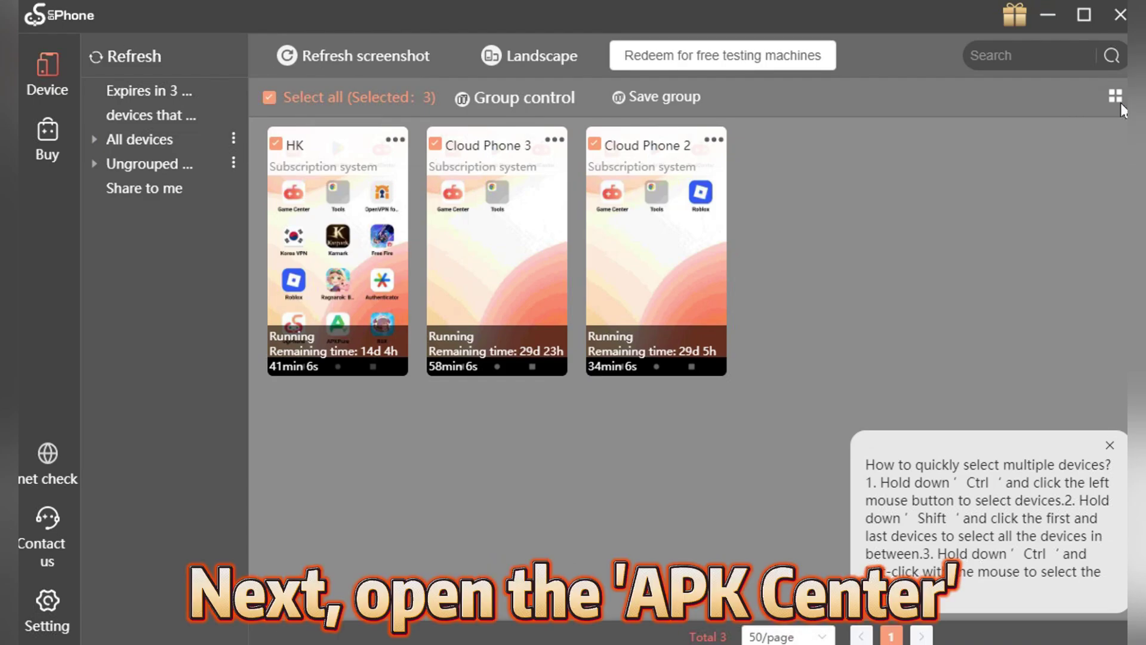
pyautogui.click(1115, 100)
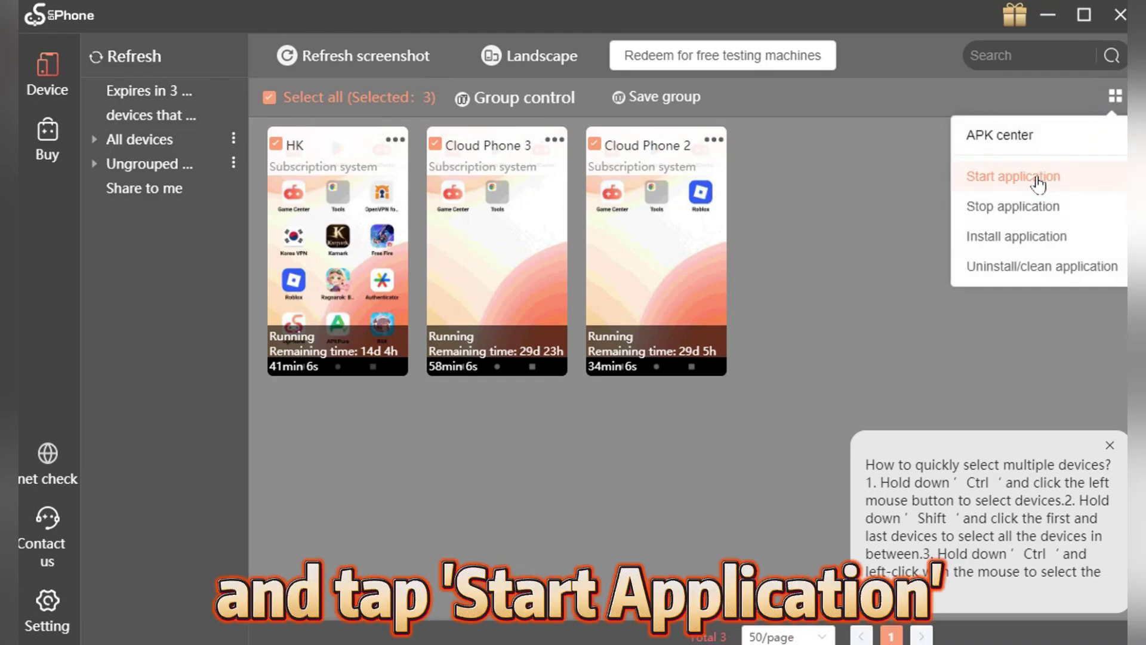
# In Start application, tick Roblox and check its installed devices: HK and Cloud Phone 2
pyautogui.click(1013, 176)
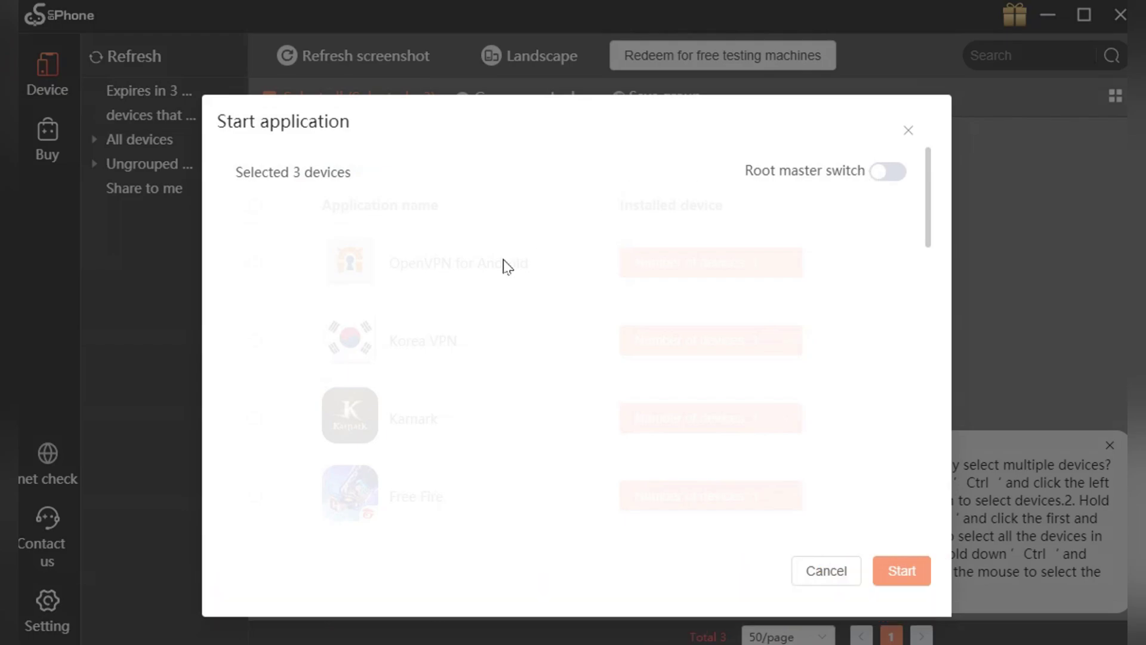
pyautogui.scroll(-3, 504, 377)
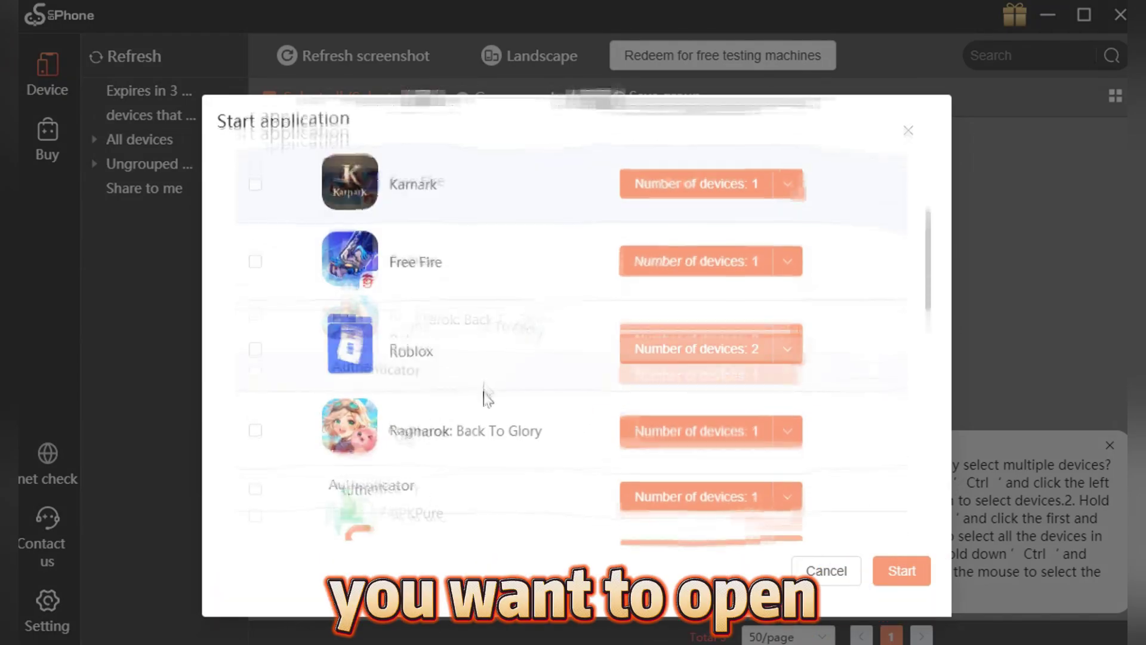
pyautogui.click(256, 349)
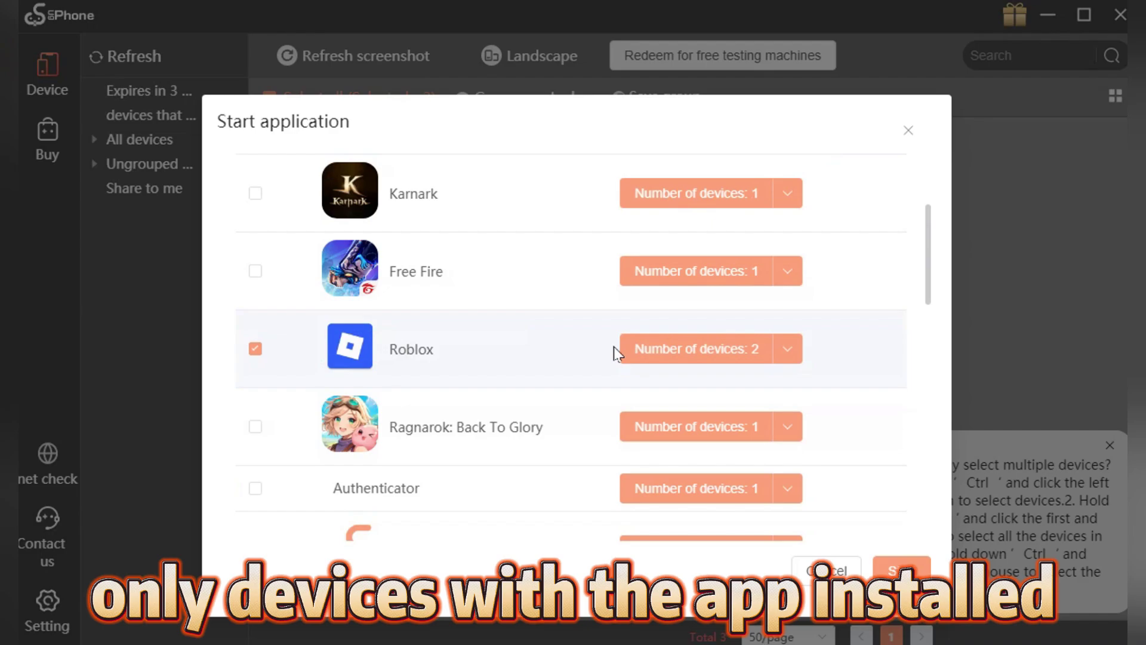
pyautogui.click(788, 351)
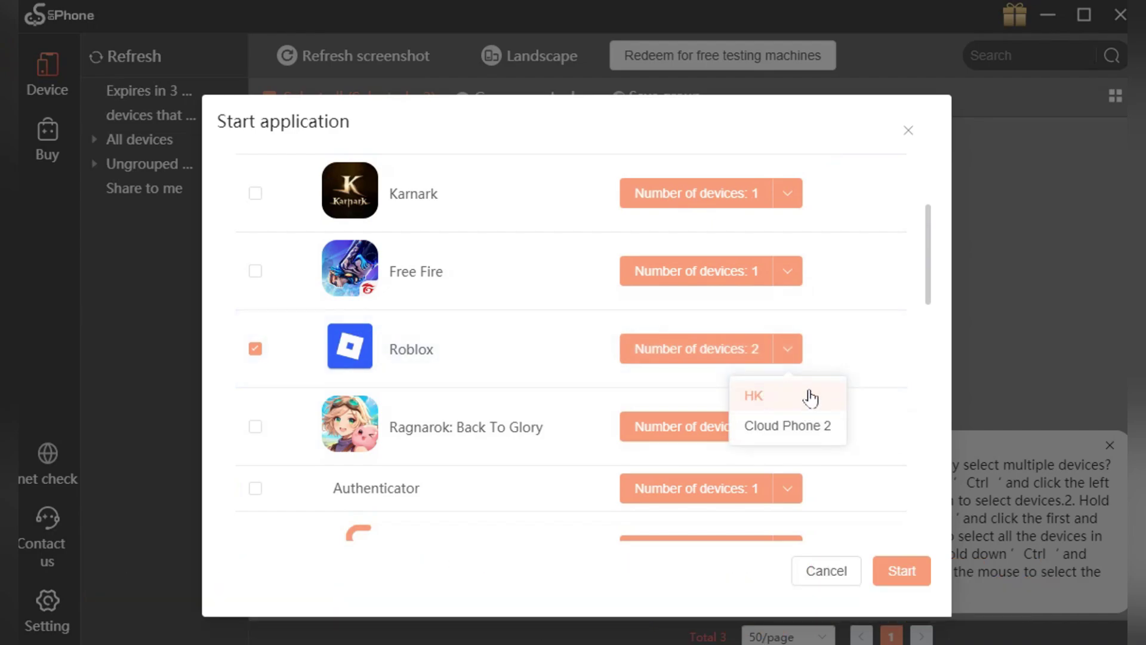
# Start Roblox on the selected cloud phones and confirm 'Operated successfully'
pyautogui.click(901, 571)
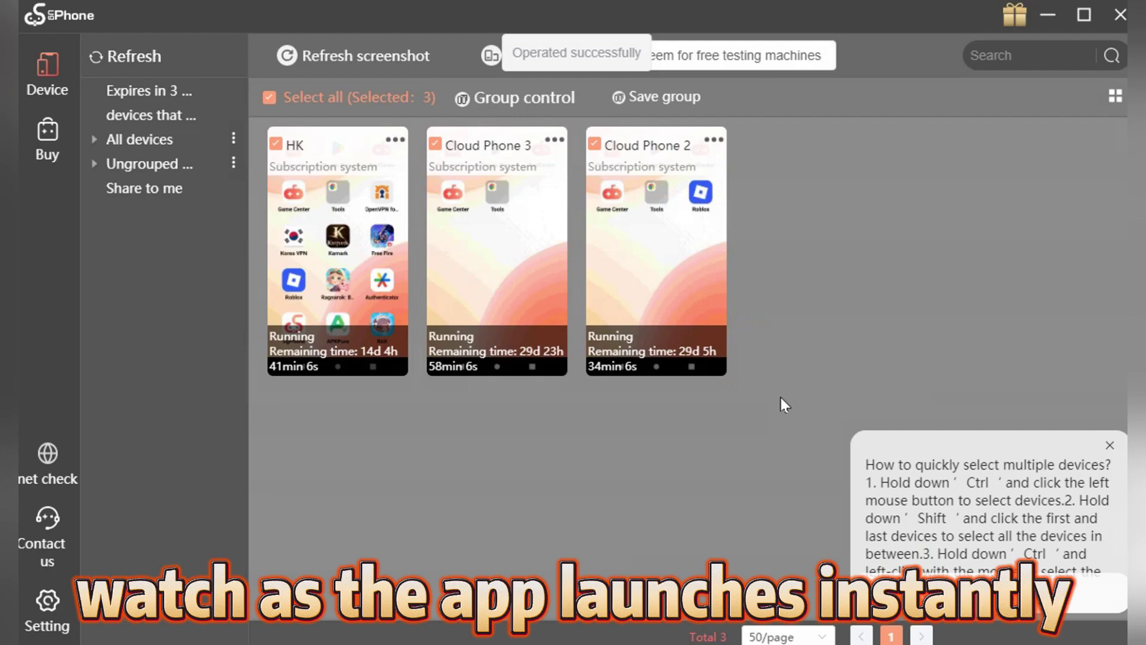